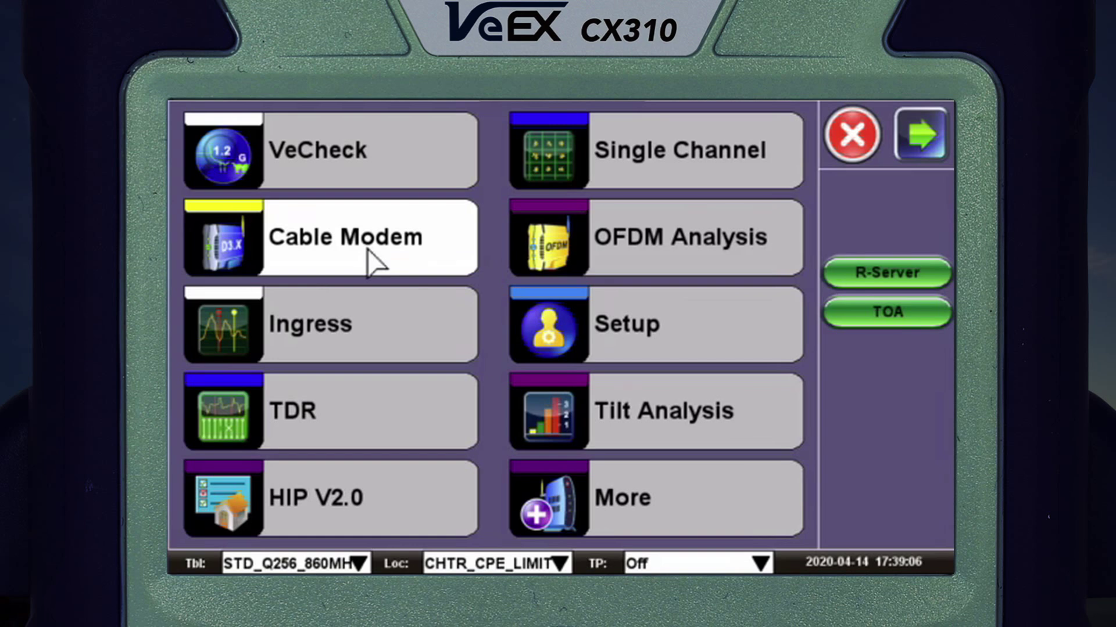
Open the Cable Modem test and connect the modem on channel 58 at 429.00 MHz.
left_click(367, 250)
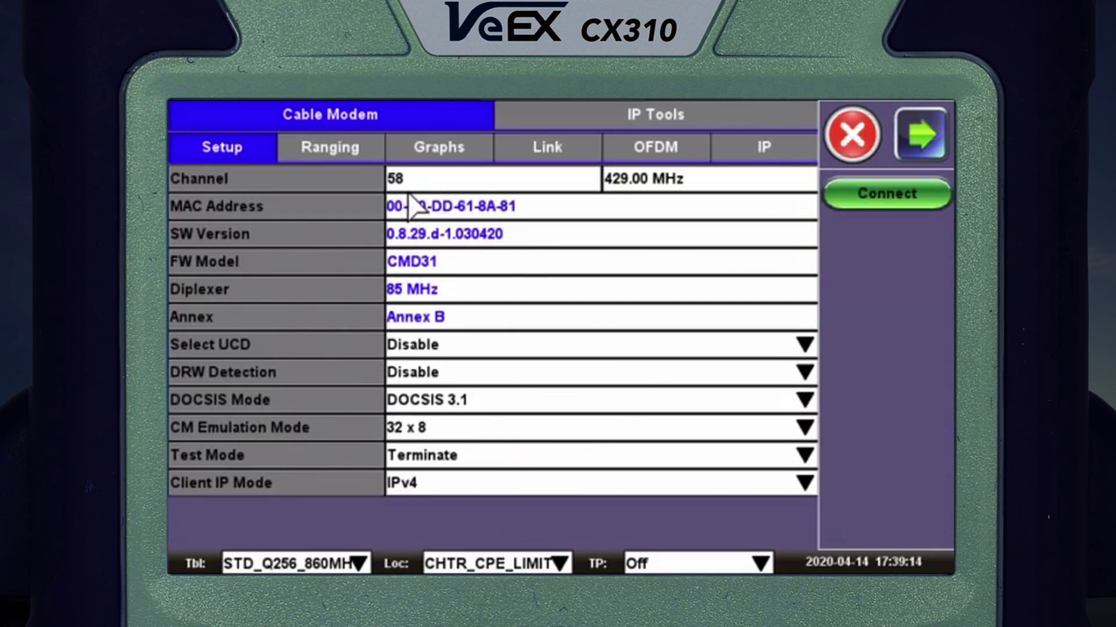
left_click(894, 195)
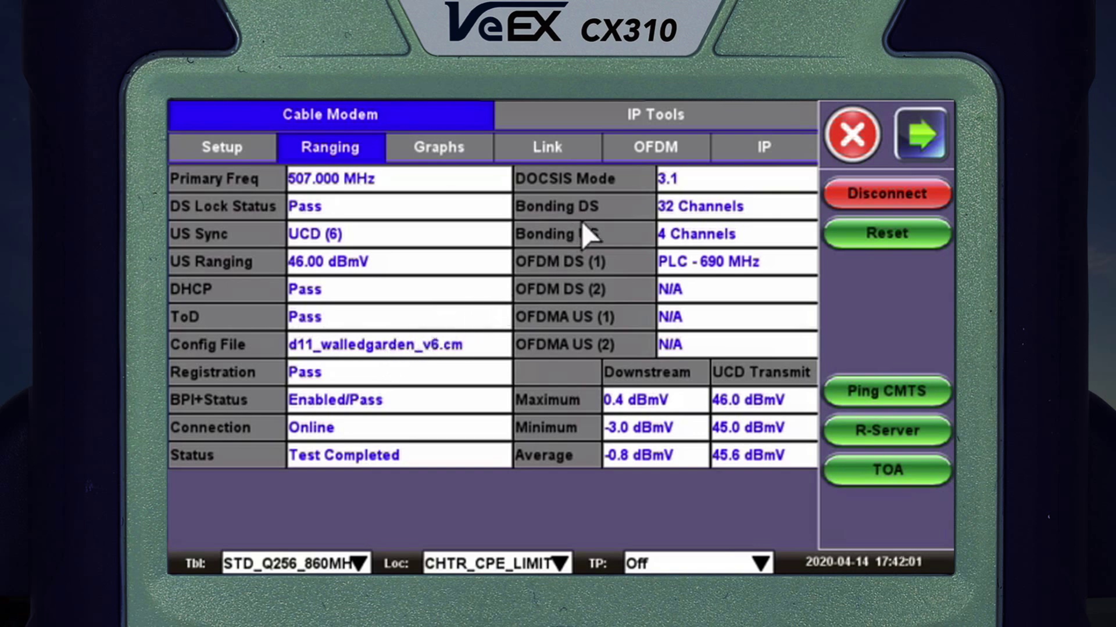
In the IP Tools Web/FTP setup, choose Charter as the provider and Columbus-03, OH as the VeTest server.
mouse_move(634, 116)
left_click(710, 116)
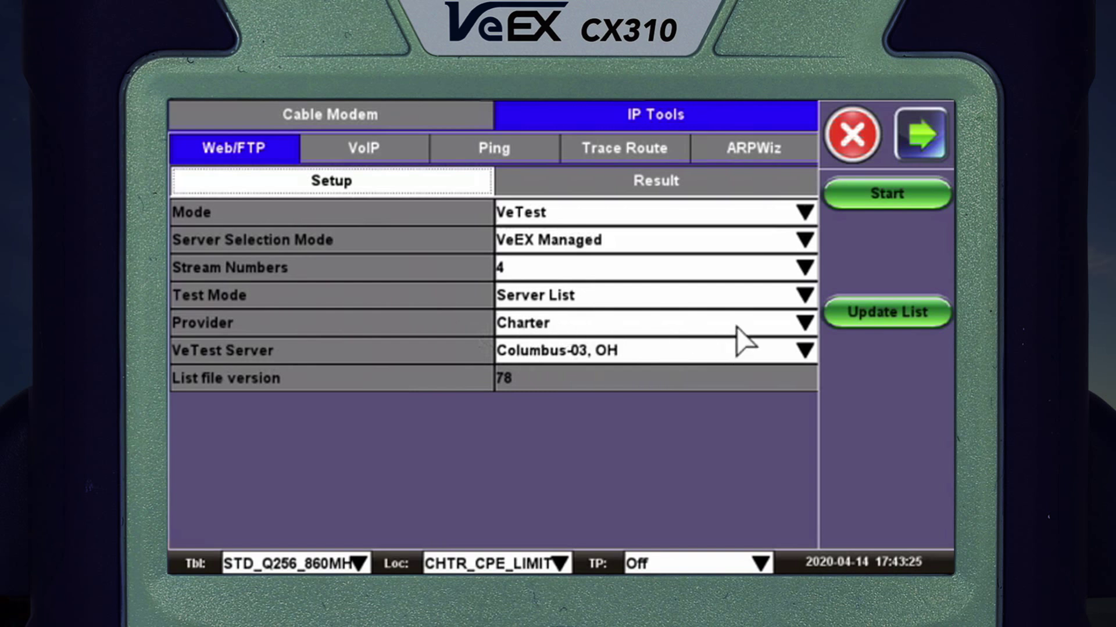
left_click(736, 328)
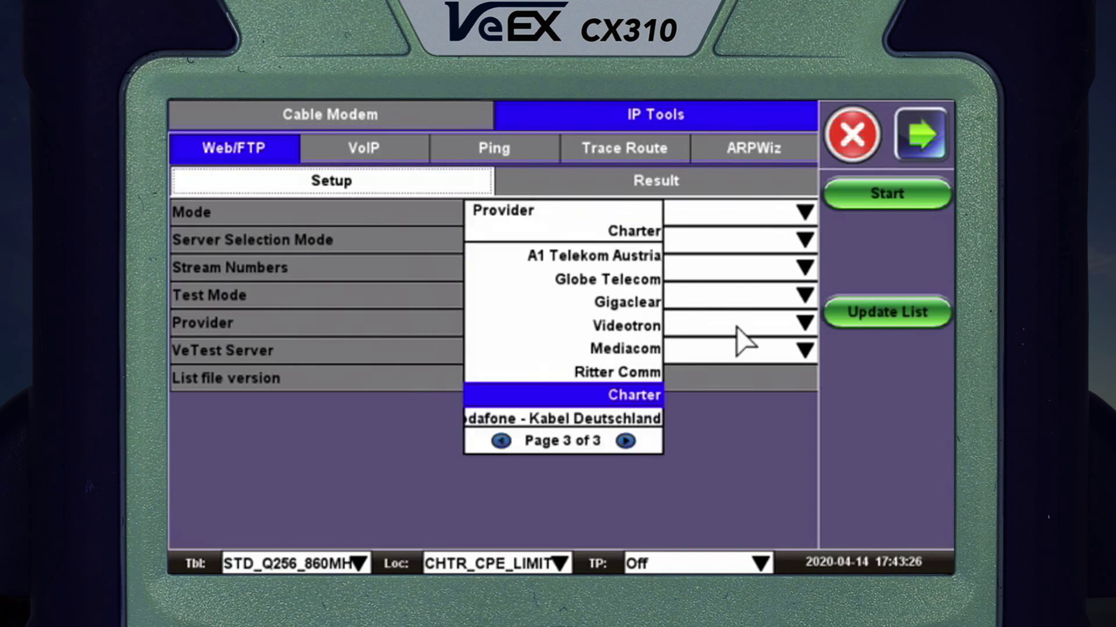
left_click(624, 396)
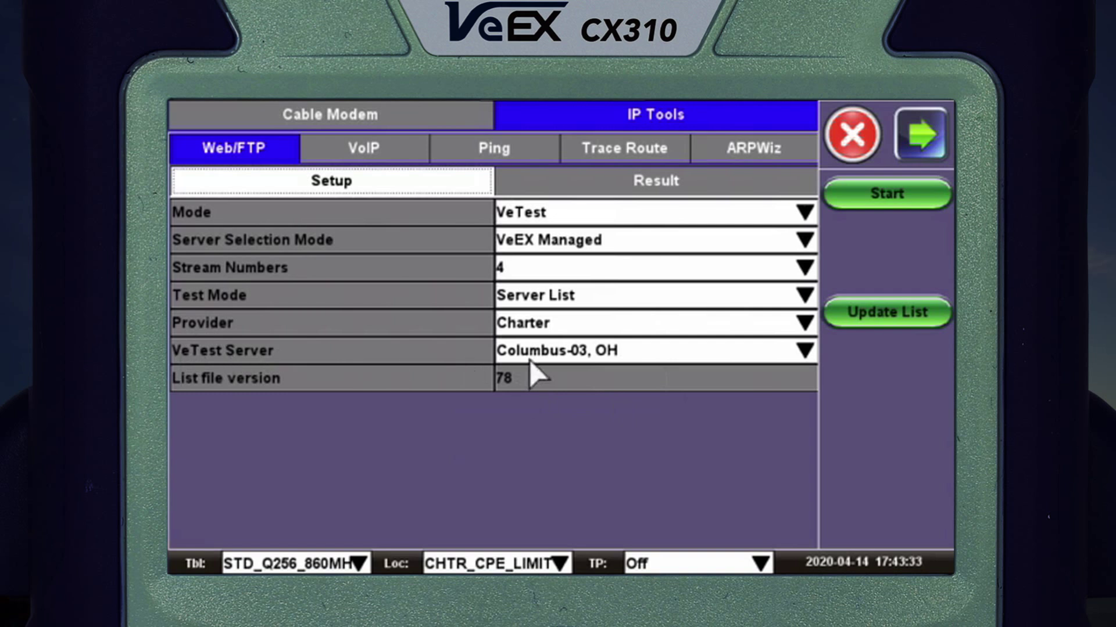
left_click(608, 356)
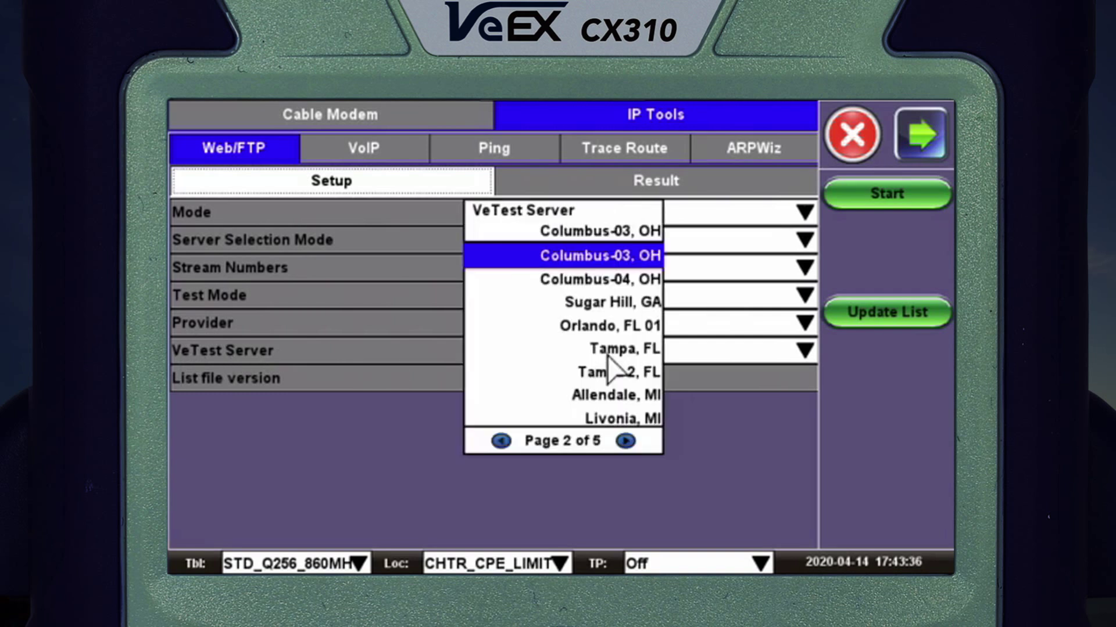
left_click(630, 260)
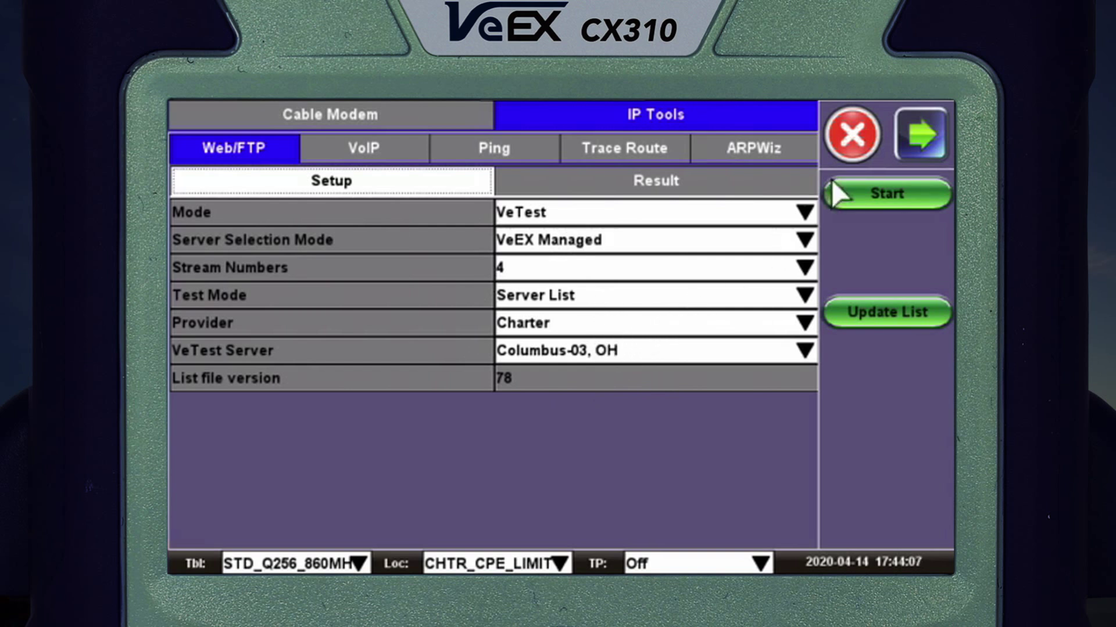
Exit the Cable Modem test and open the IP function of Ethernet Tools.
left_click(853, 140)
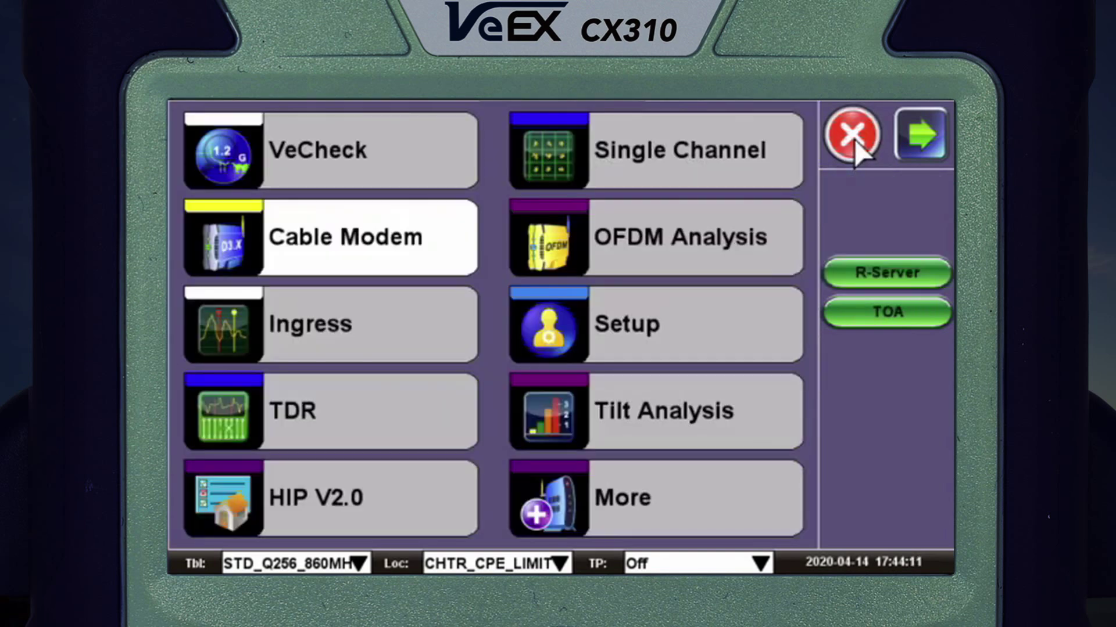
left_click(638, 507)
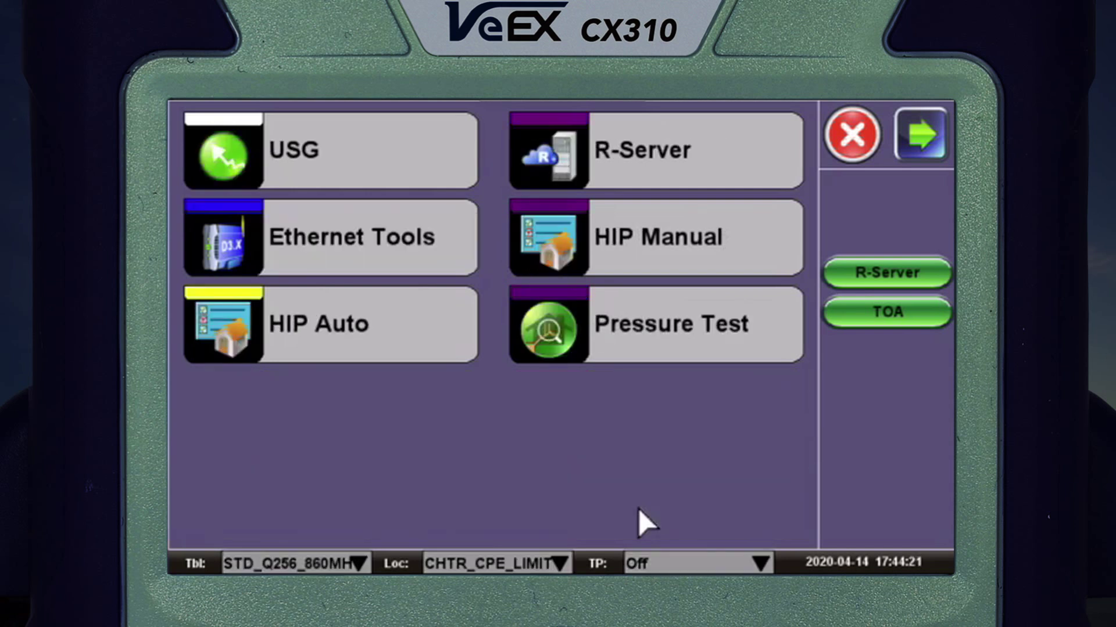
left_click(317, 250)
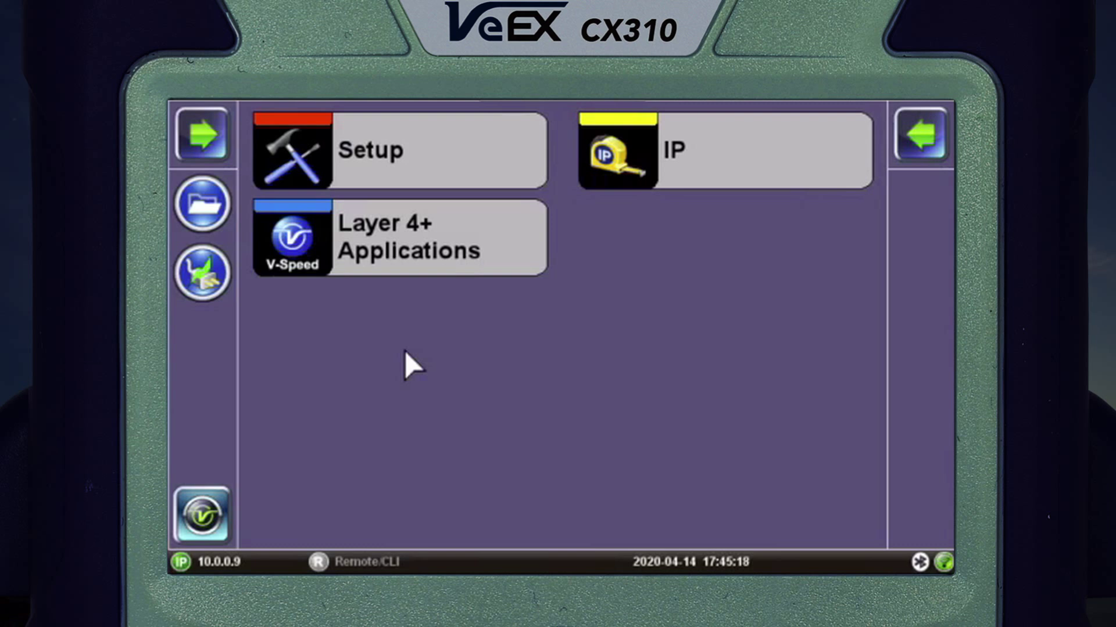
left_click(699, 164)
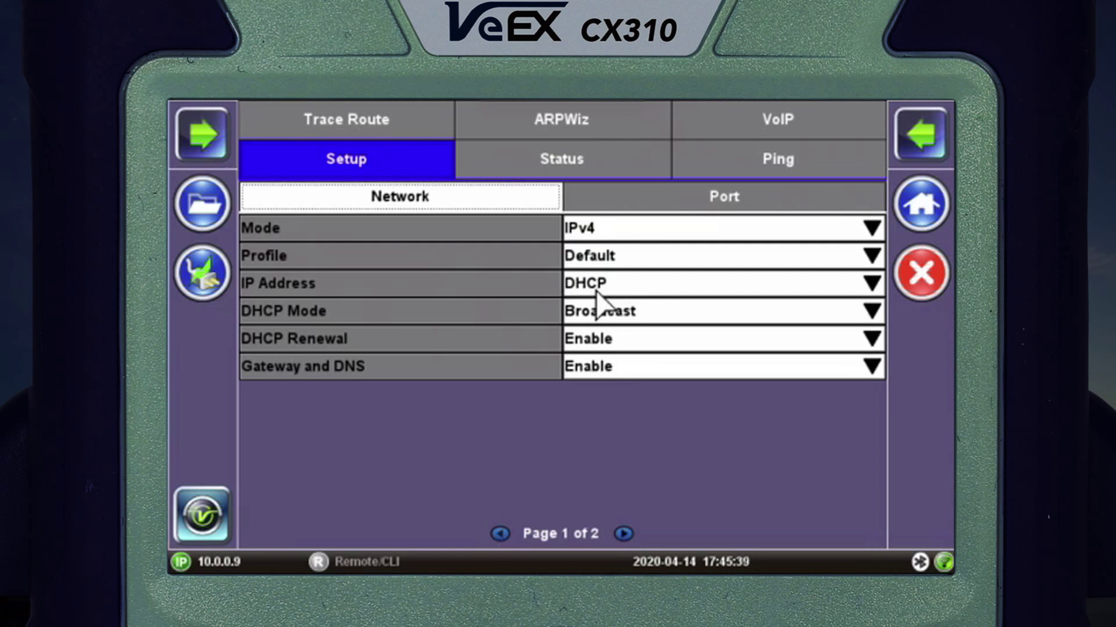
Choose DHCP as the IP address mode and connect the Ethernet port to the network.
left_click(650, 284)
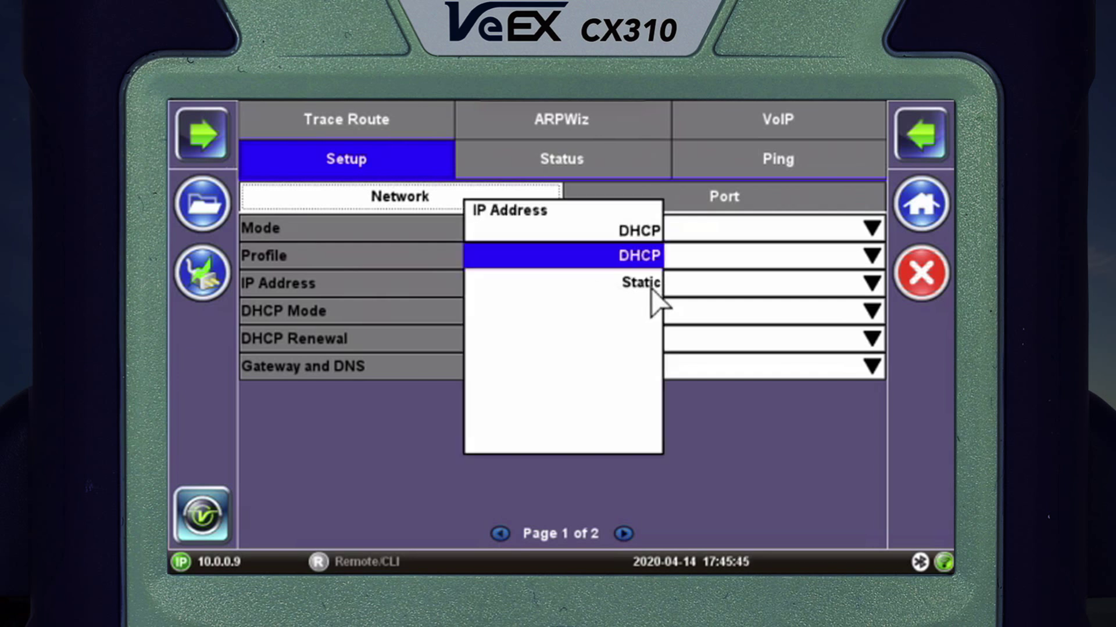
left_click(610, 261)
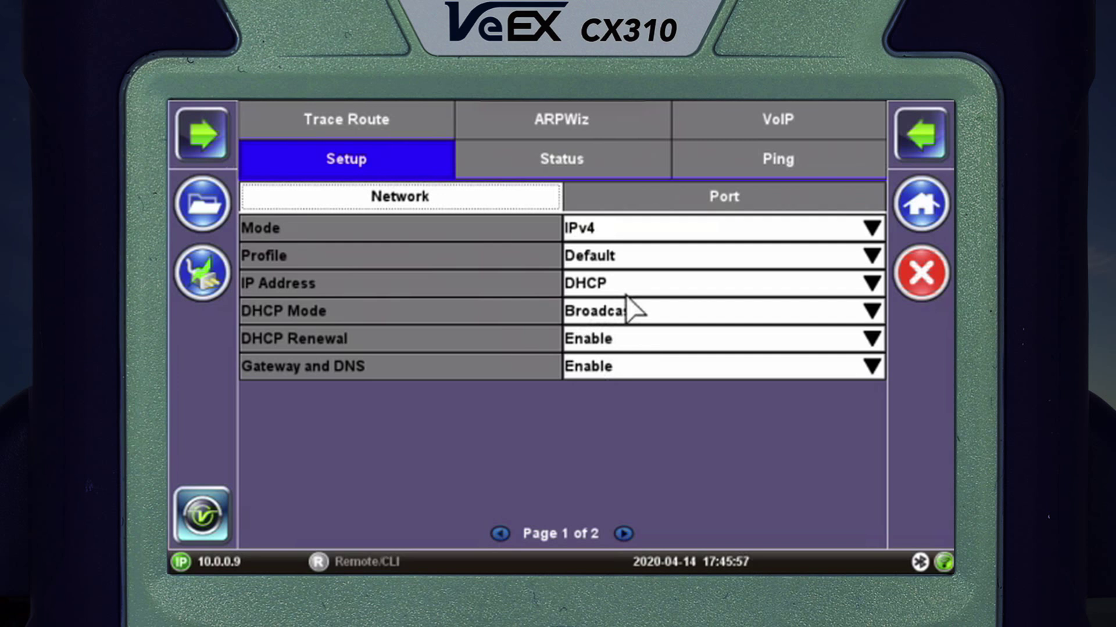
left_click(920, 138)
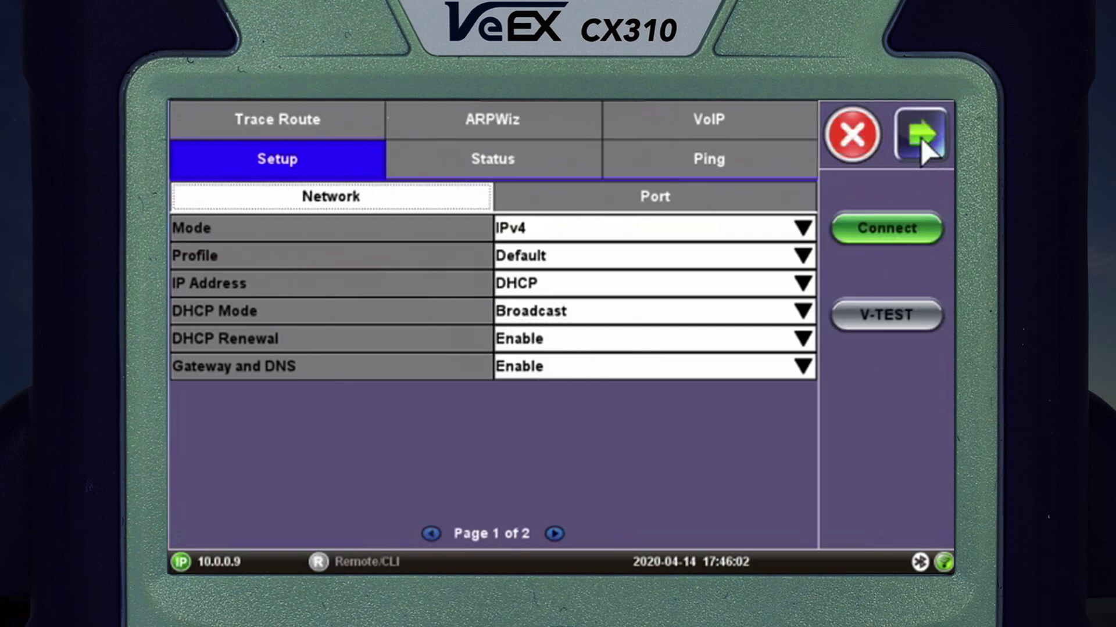
left_click(885, 228)
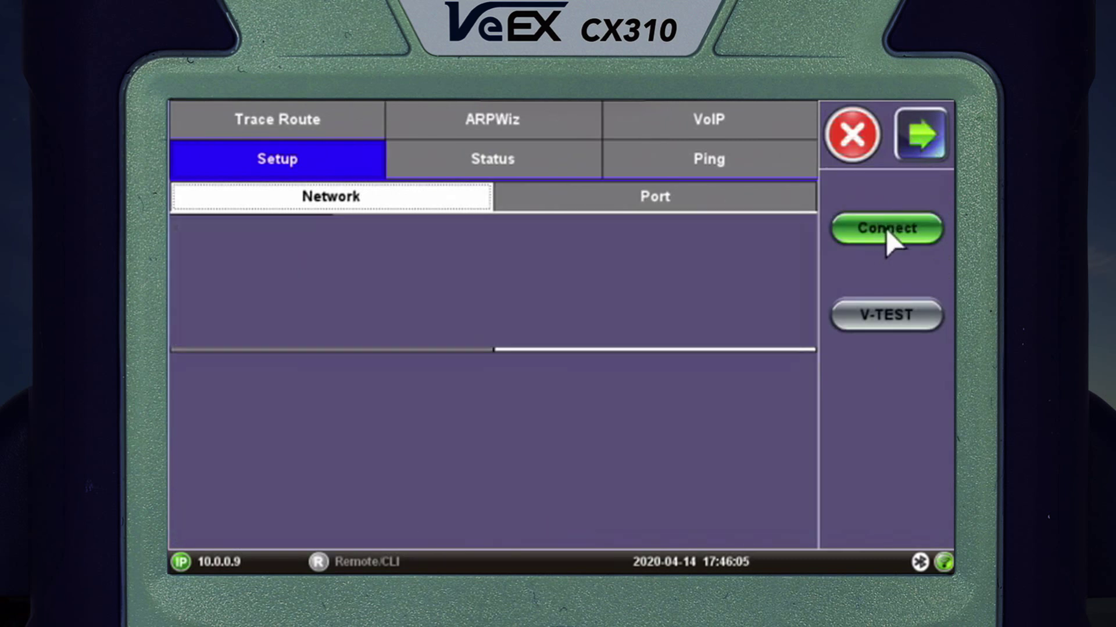
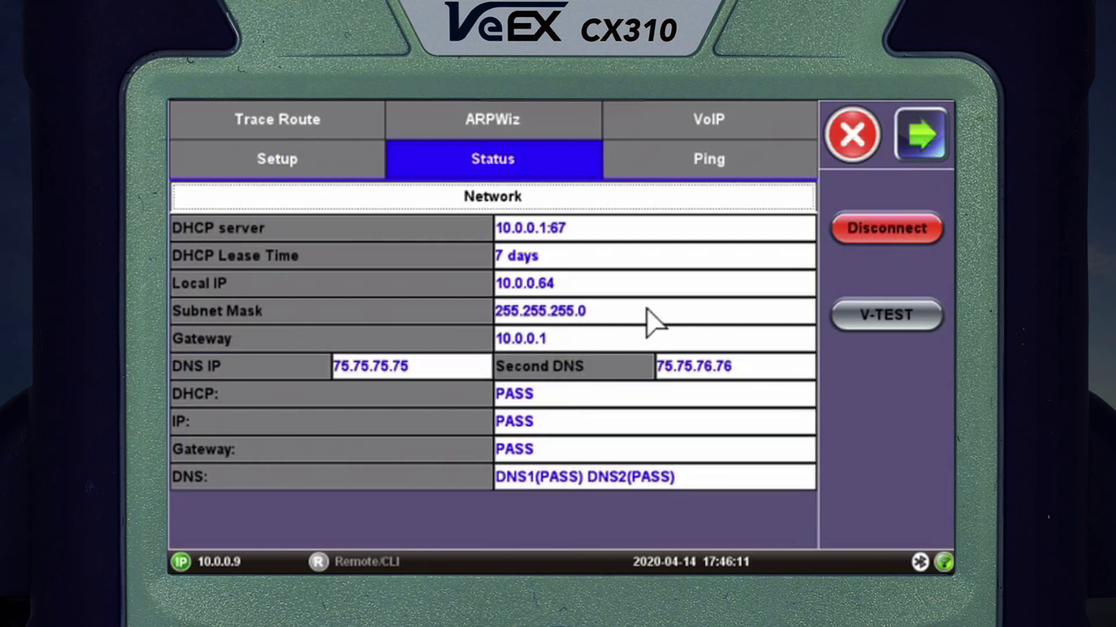
In the V-TEST setup, set the provider to Charter and the VeTest server to Columbus-03, OH.
left_click(884, 319)
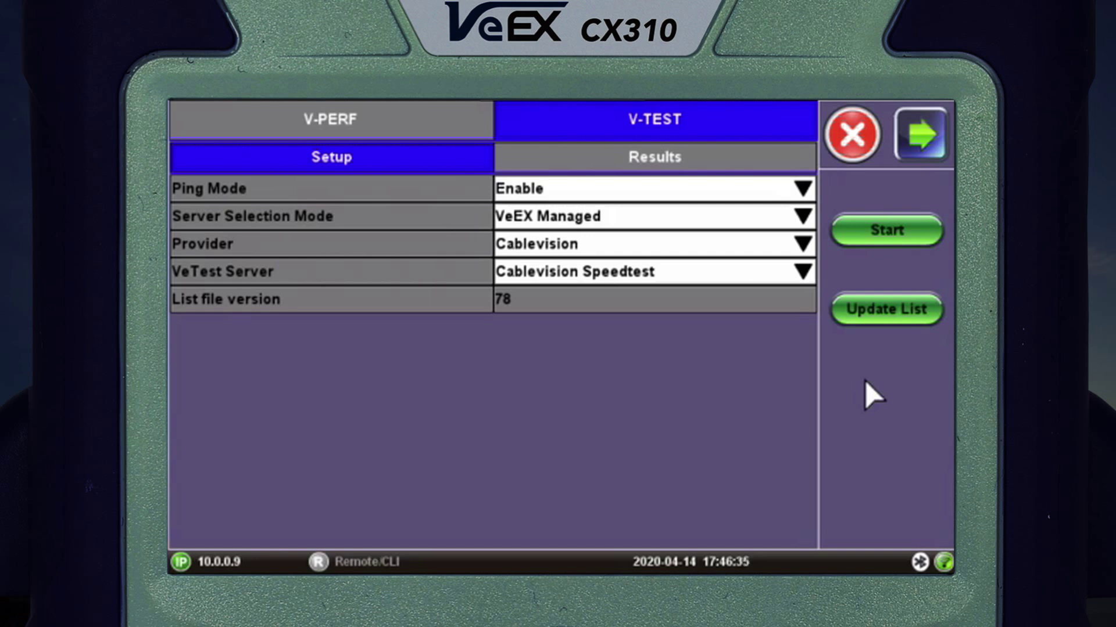
left_click(556, 245)
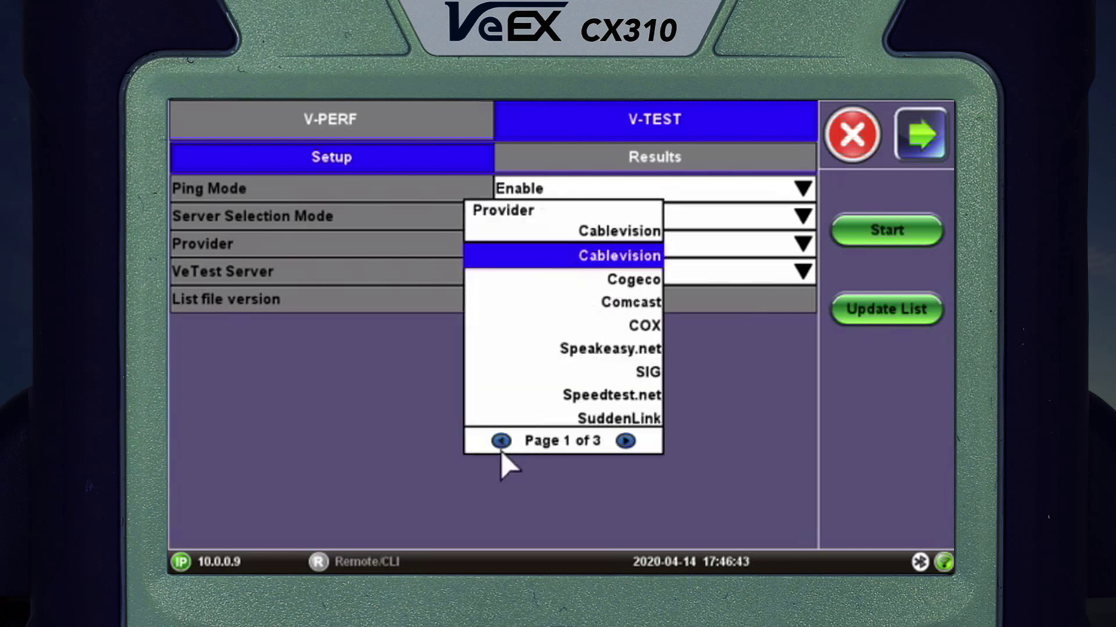
left_click(501, 441)
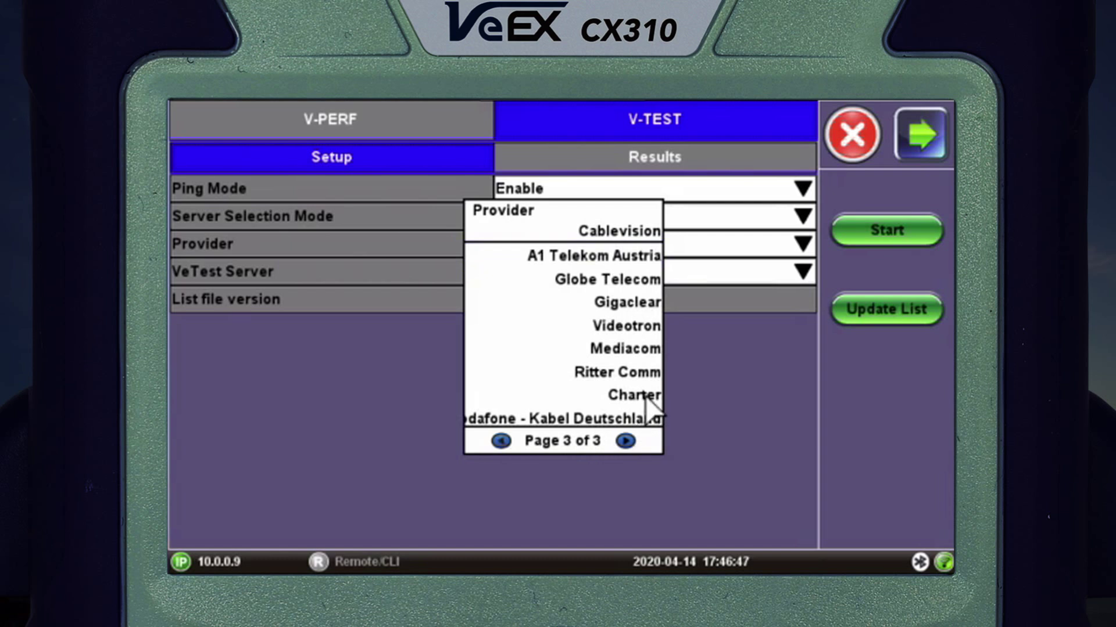
left_click(645, 398)
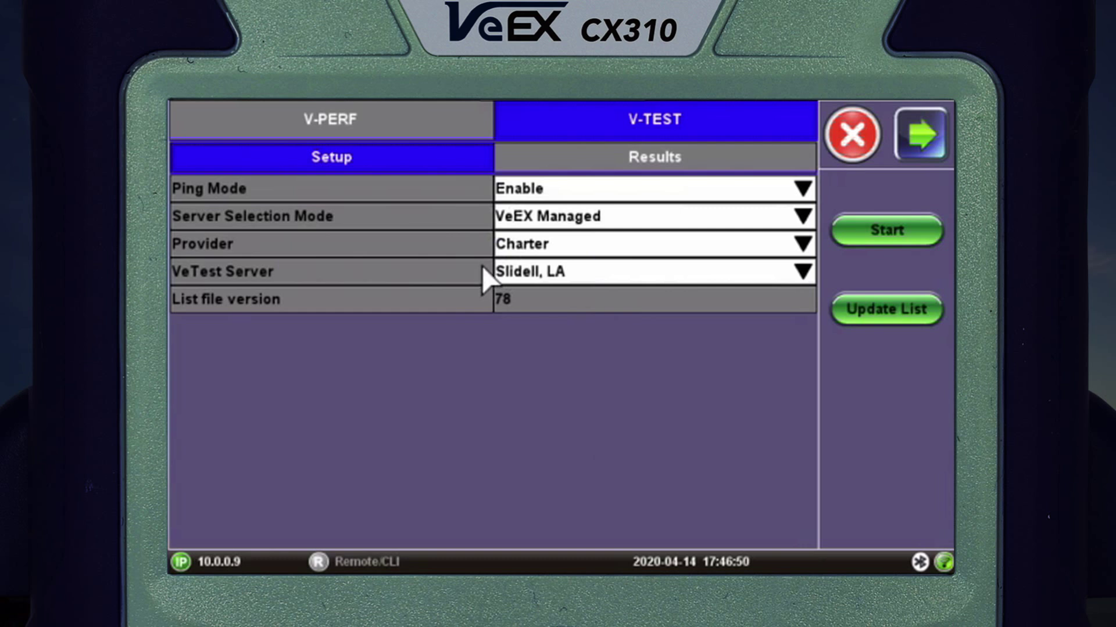
left_click(518, 270)
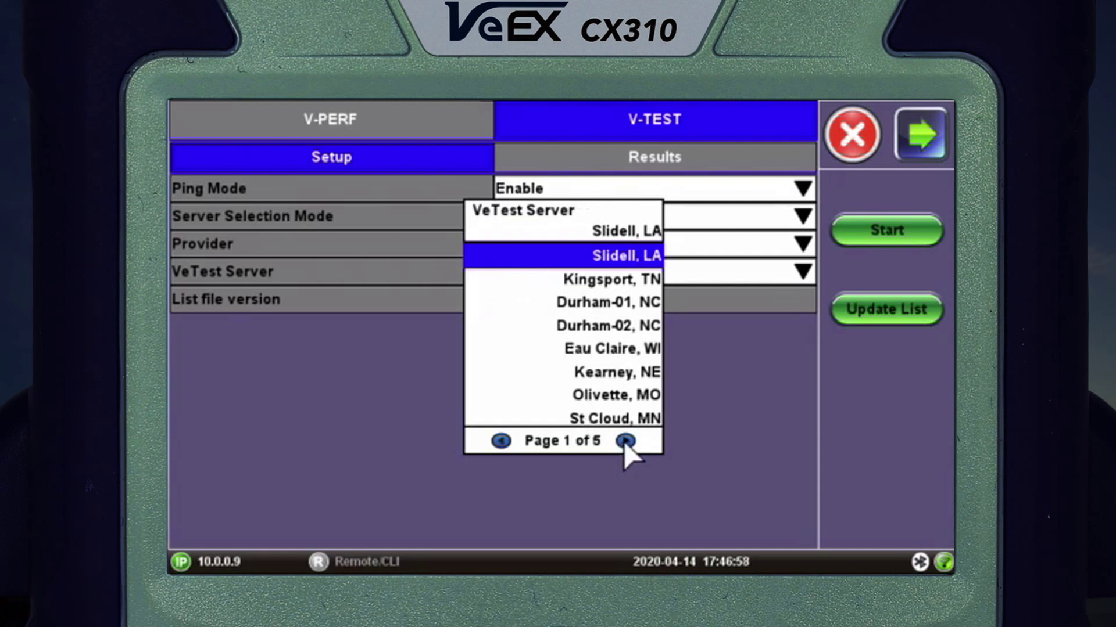
left_click(625, 441)
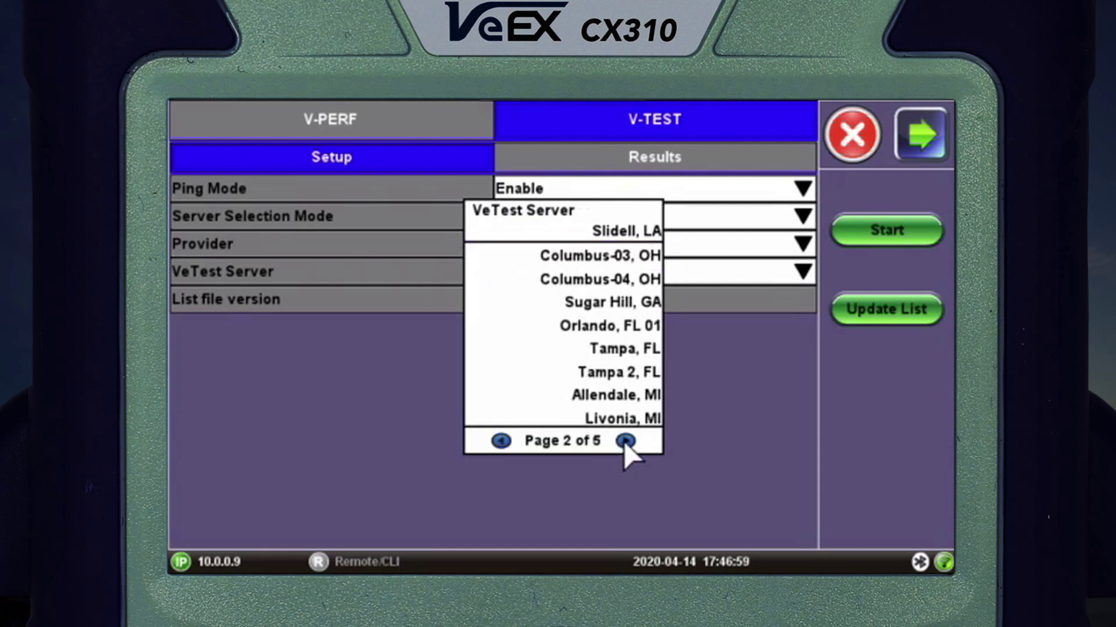
left_click(625, 257)
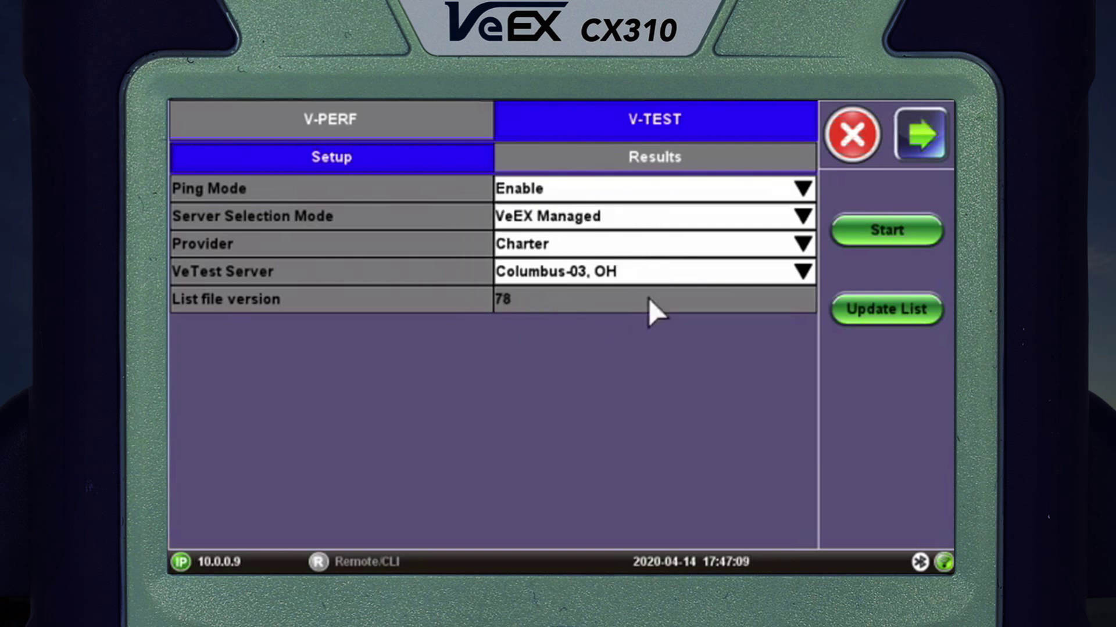
Run the V-TEST against the Charter server and review the line rate and data rate result pages.
left_click(884, 235)
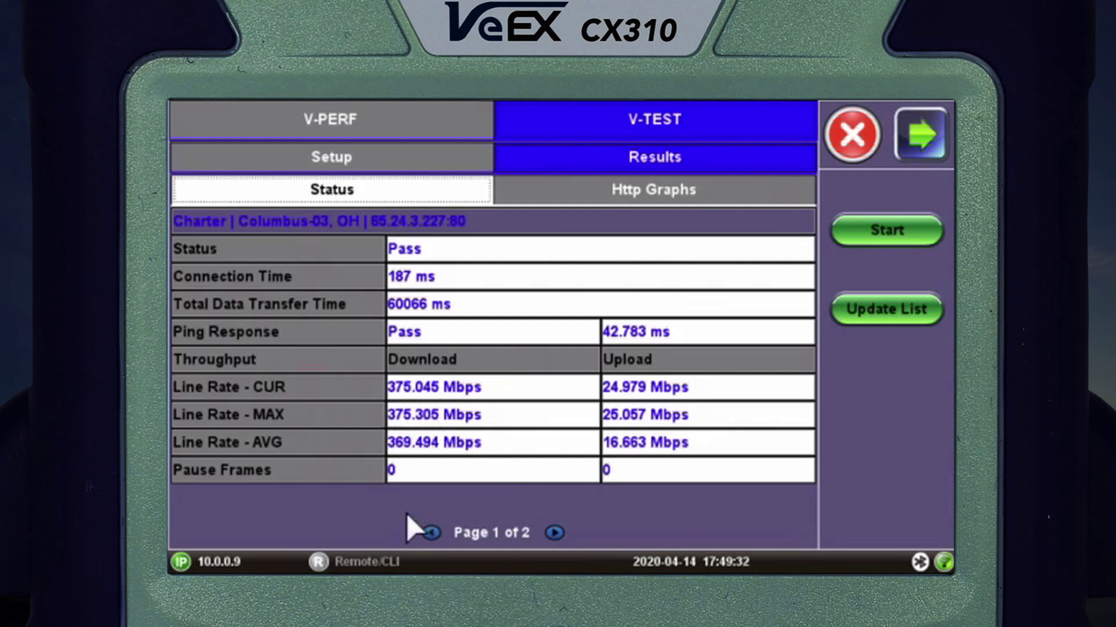
left_click(554, 533)
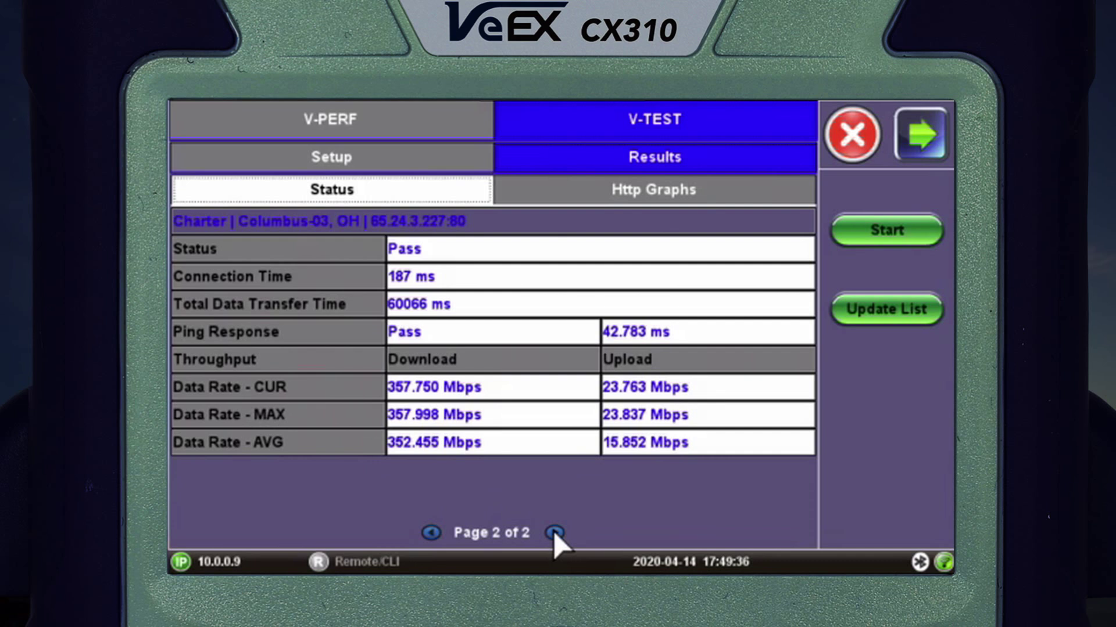
left_click(432, 533)
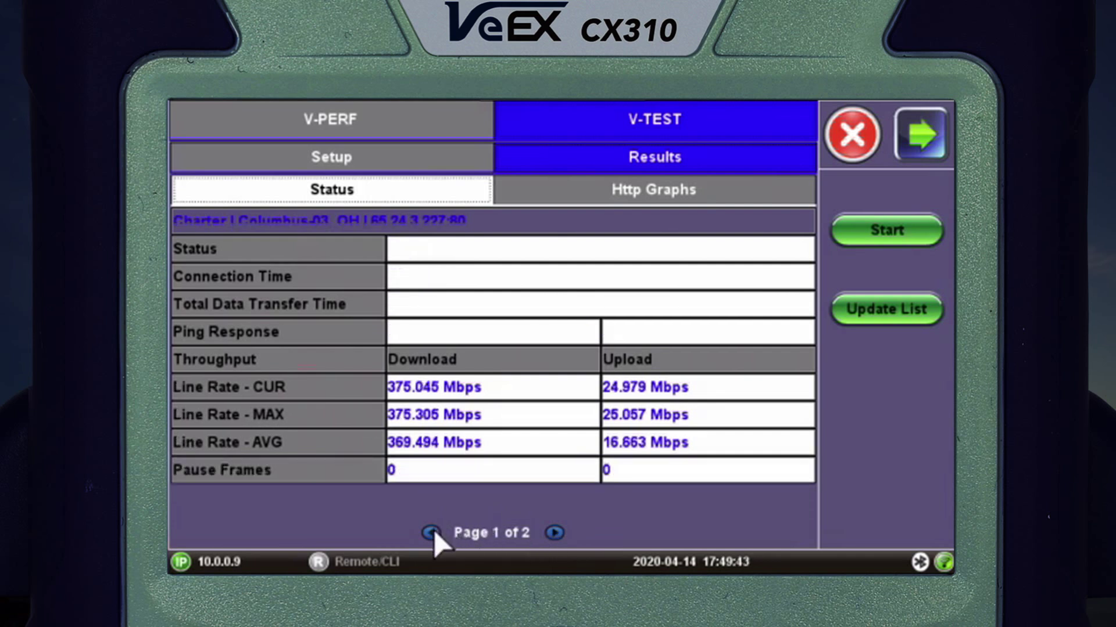
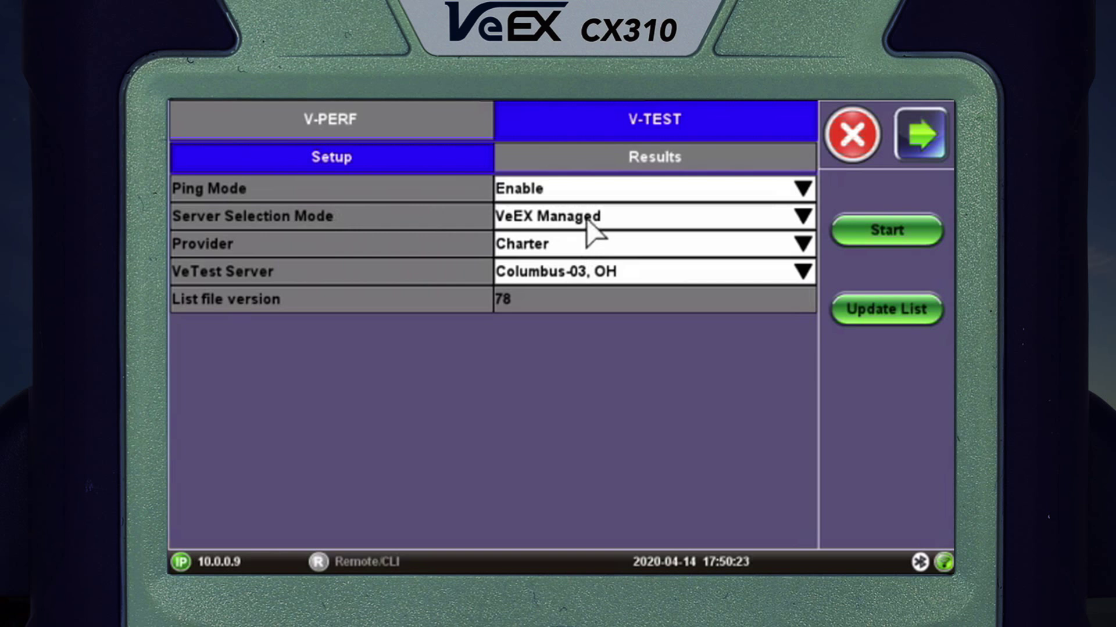
Set the server selection mode to Ookla Netgauge and run the speed test with Test Mode on Auto.
left_click(588, 224)
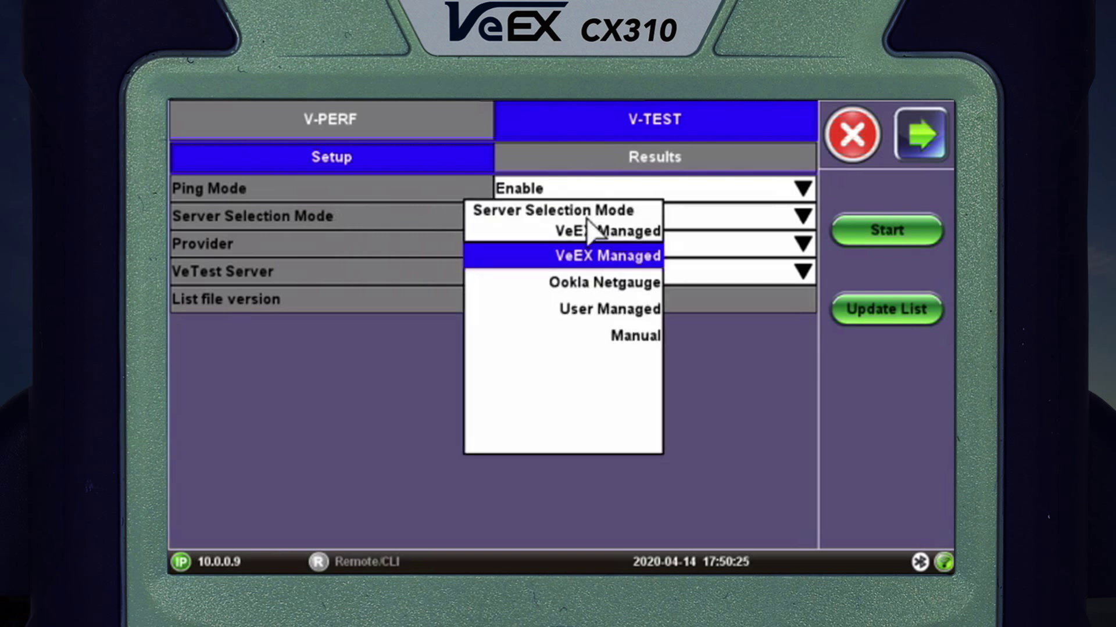
left_click(606, 281)
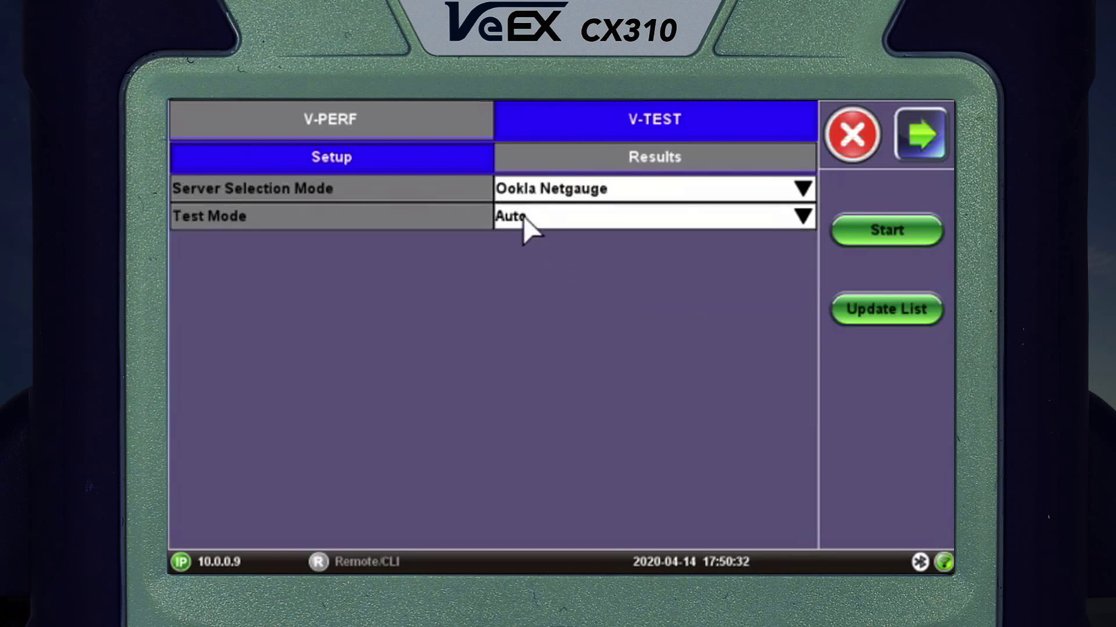
left_click(878, 235)
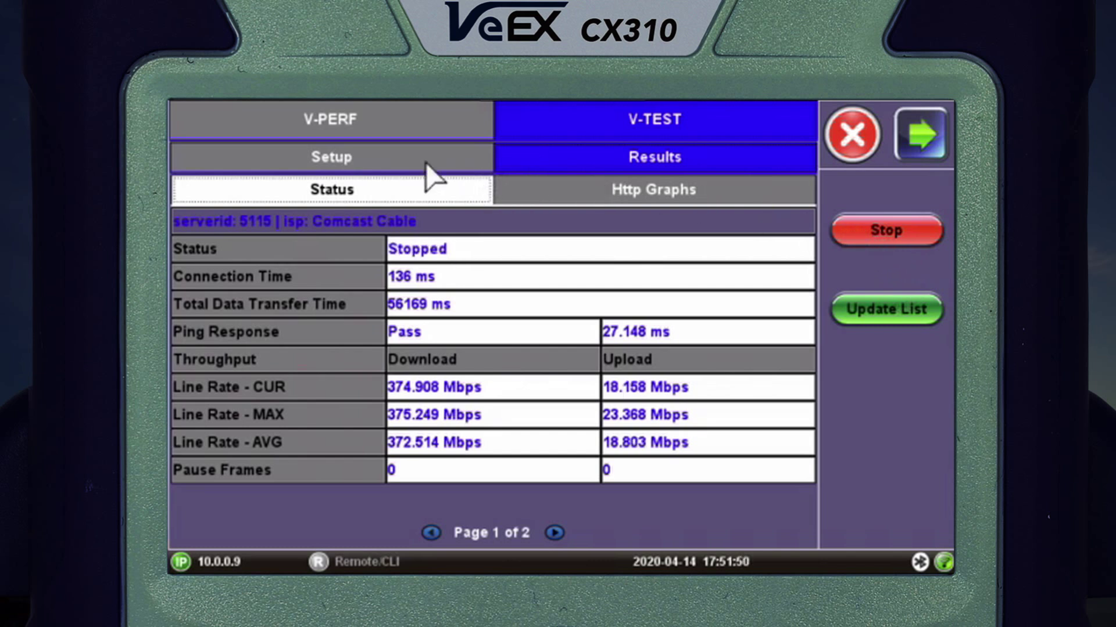
Return to the V-TEST setup, change the Ookla Test Mode to Manual and acknowledge the server list update.
left_click(331, 166)
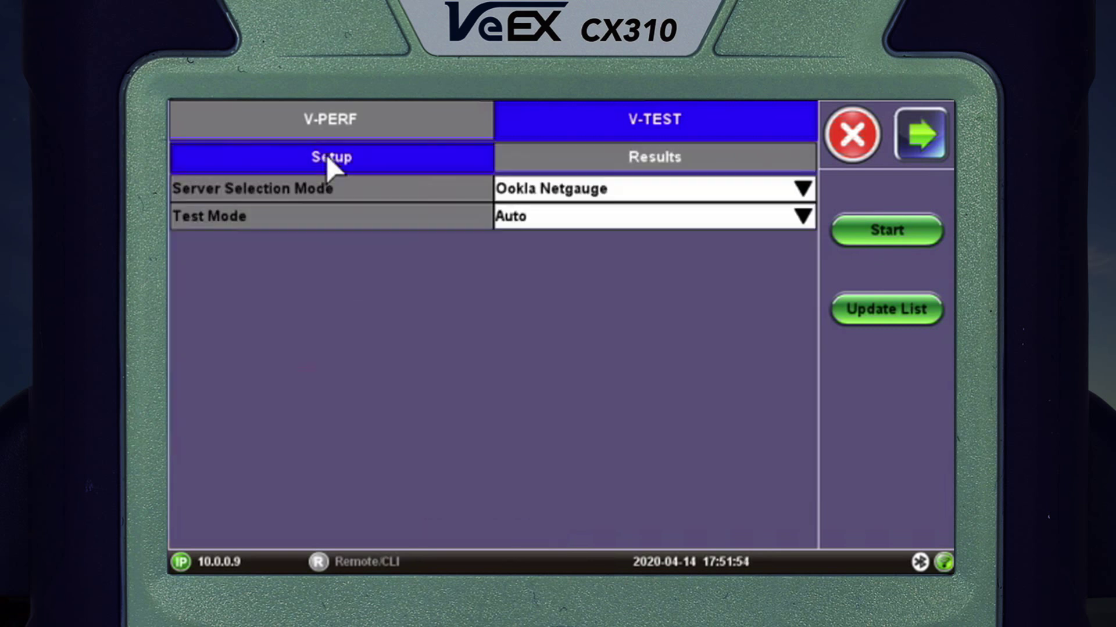
left_click(536, 220)
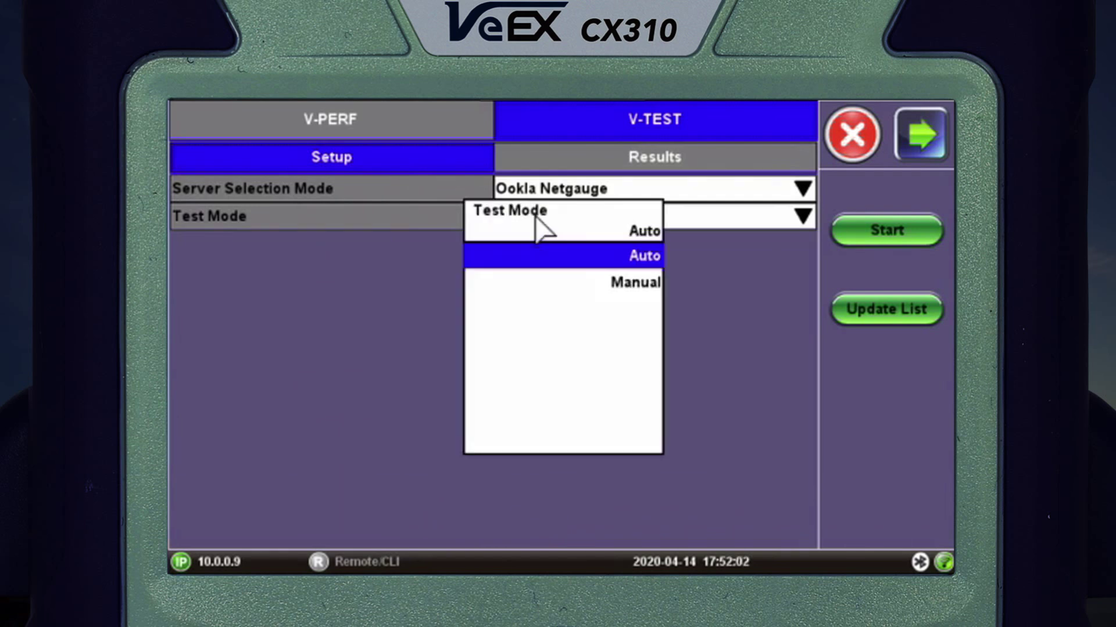
left_click(635, 285)
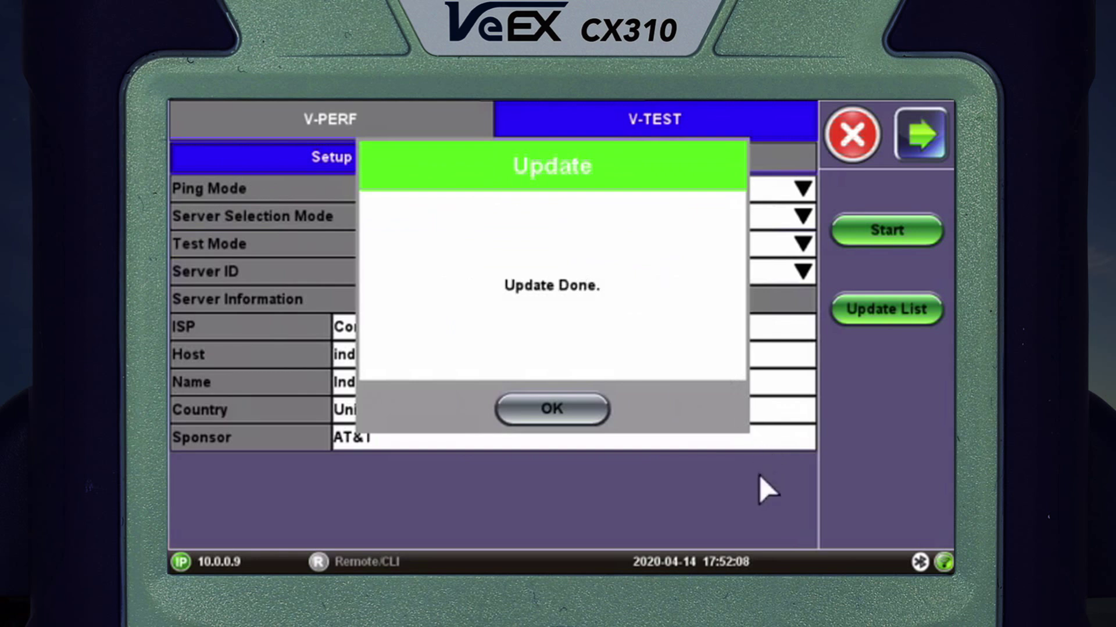
left_click(552, 409)
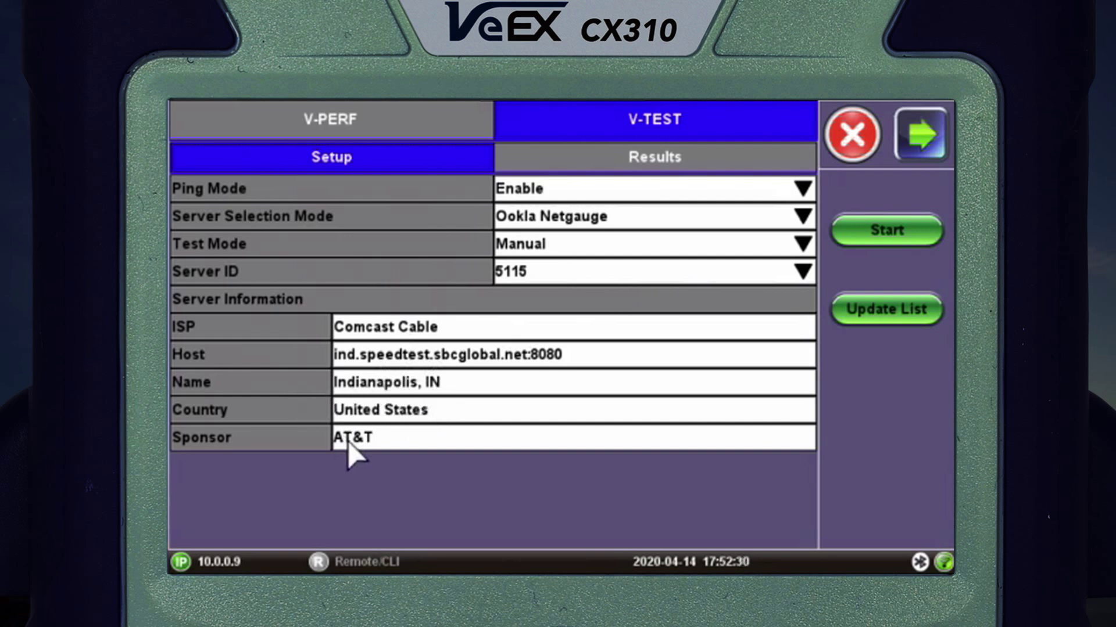
Select server ID 11546 as the Ookla Netgauge test server.
left_click(560, 275)
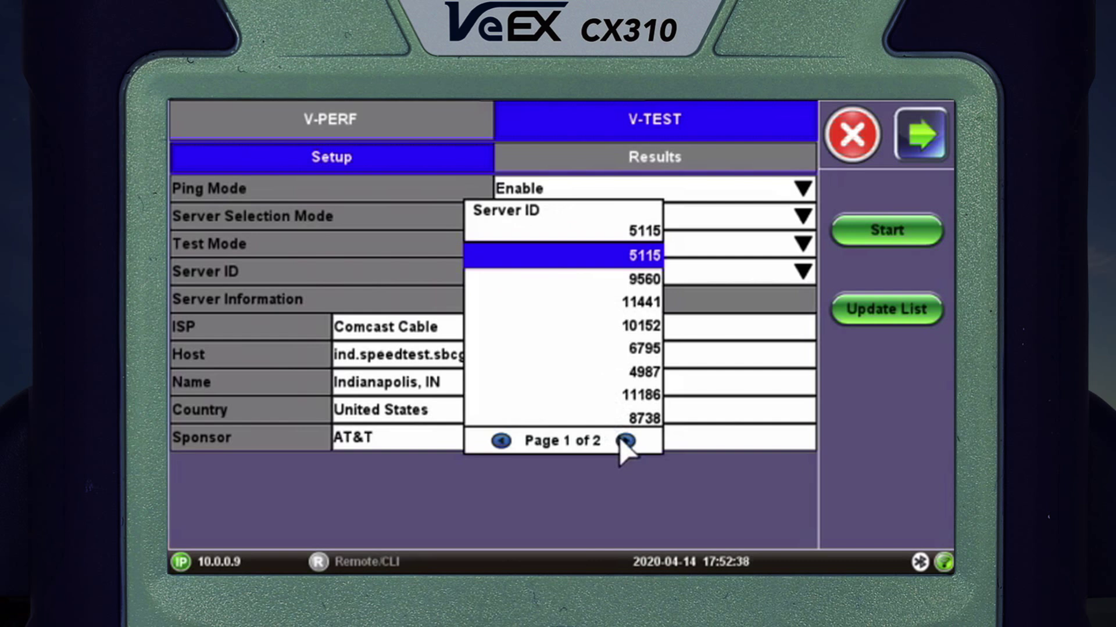
scroll(639, 377, "down", 1)
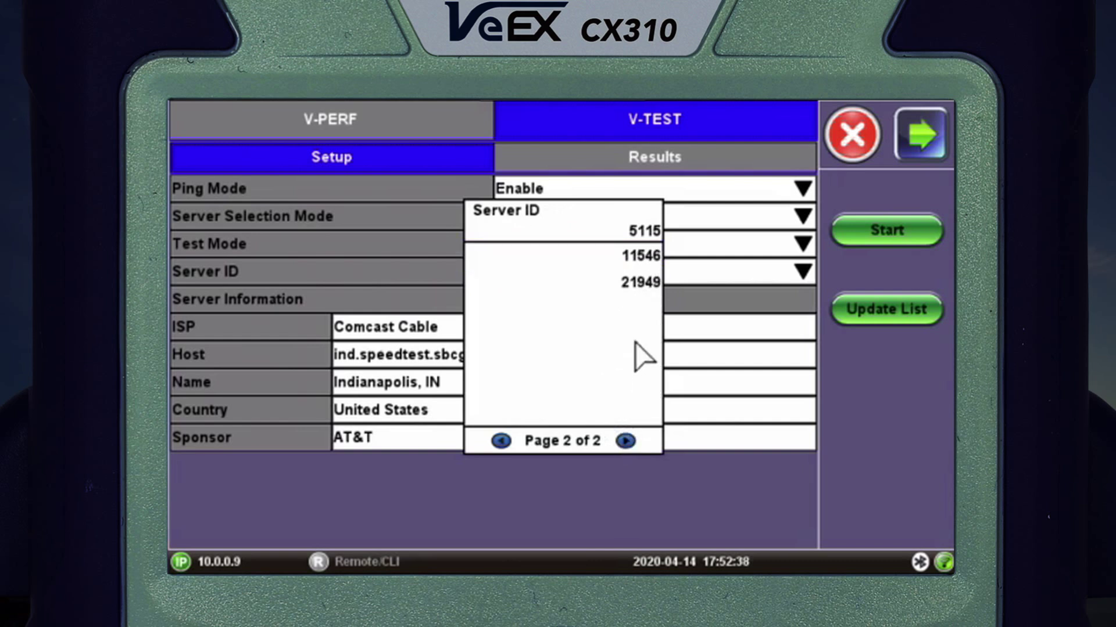
left_click(639, 258)
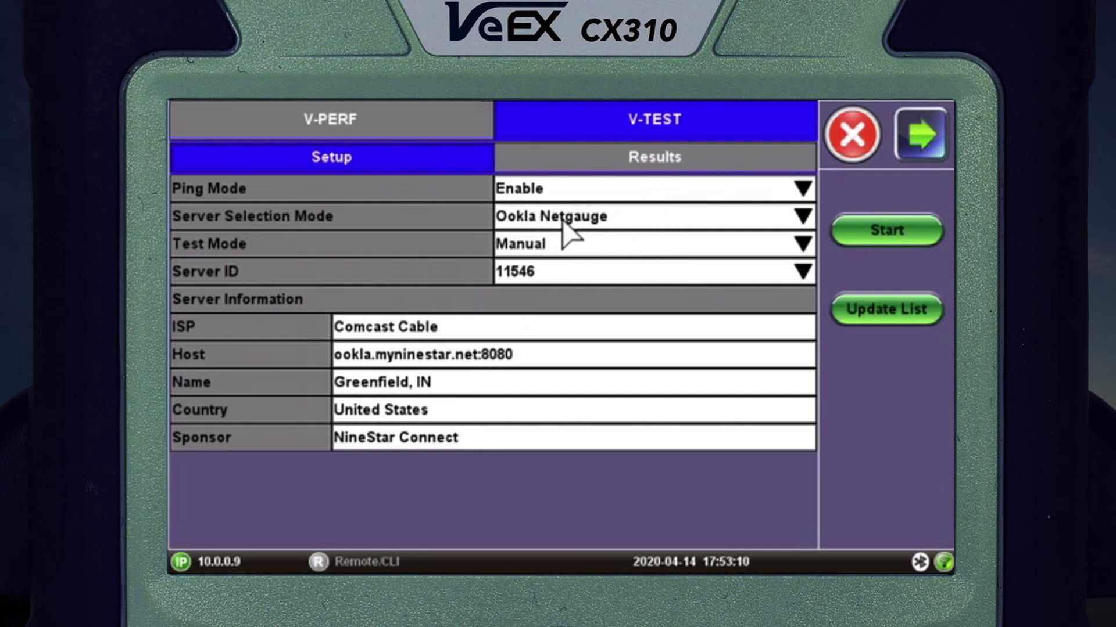
Set the server selection mode to Manual and save the server entry to a new server list named home.
left_click(686, 220)
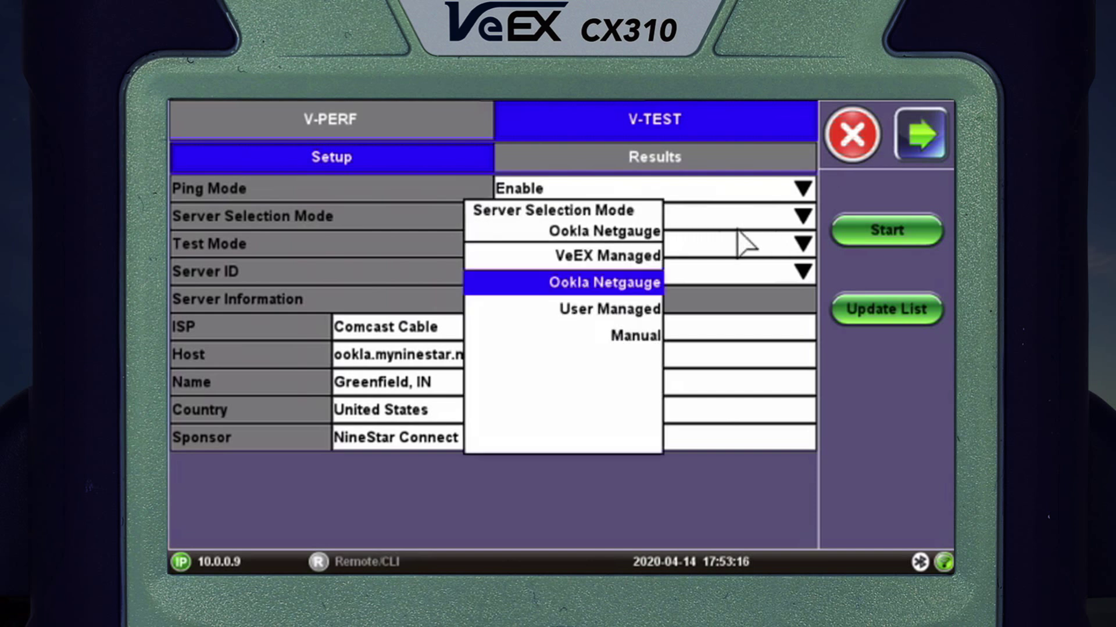
left_click(630, 338)
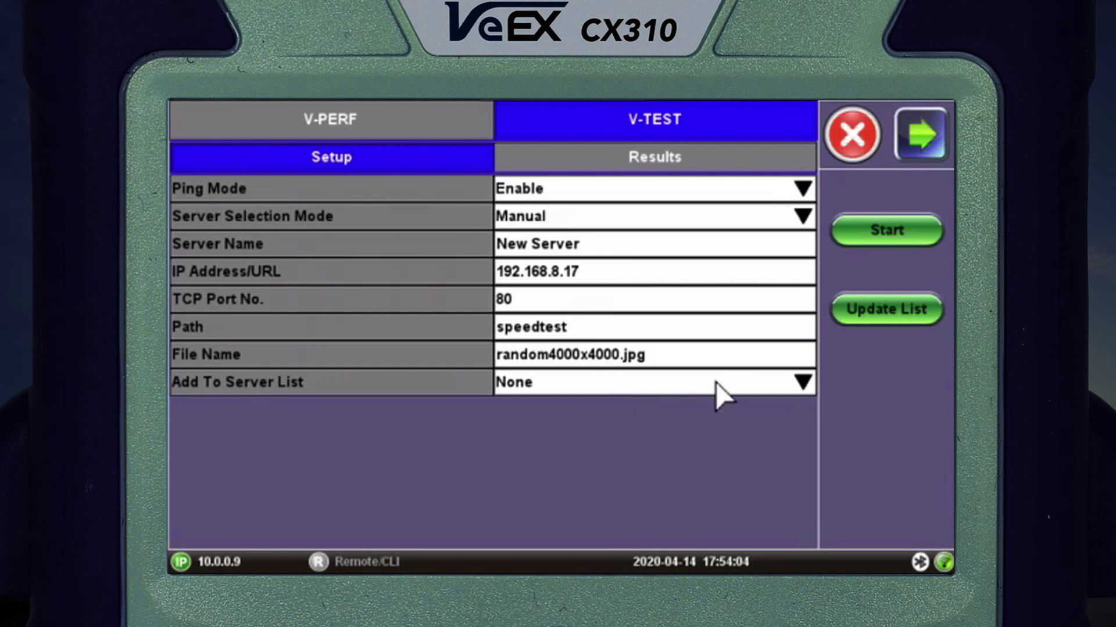
left_click(747, 385)
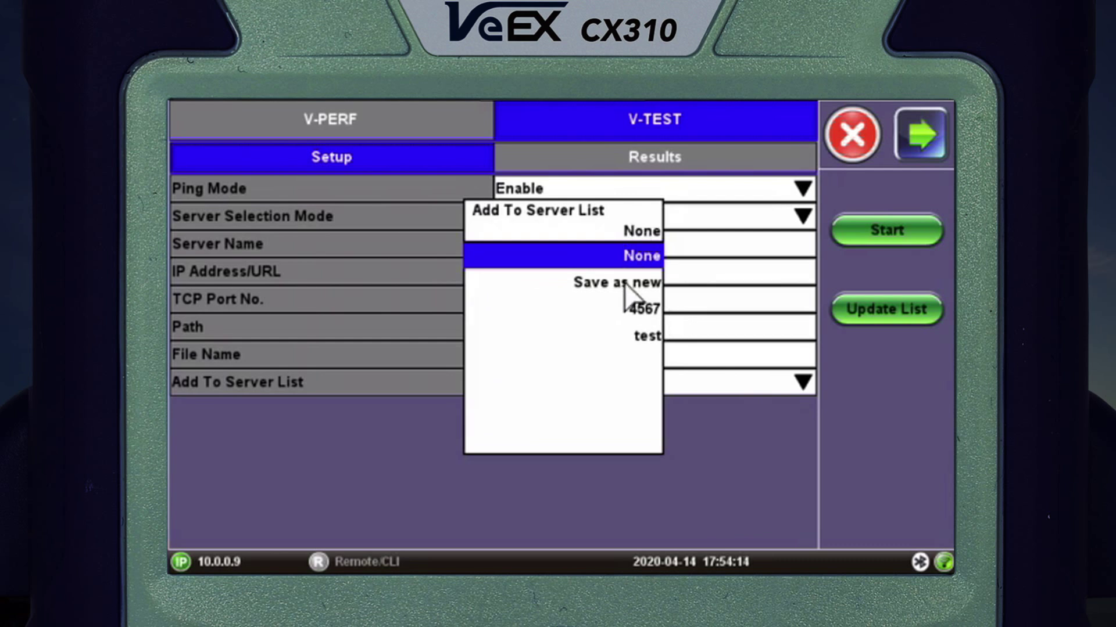
left_click(626, 285)
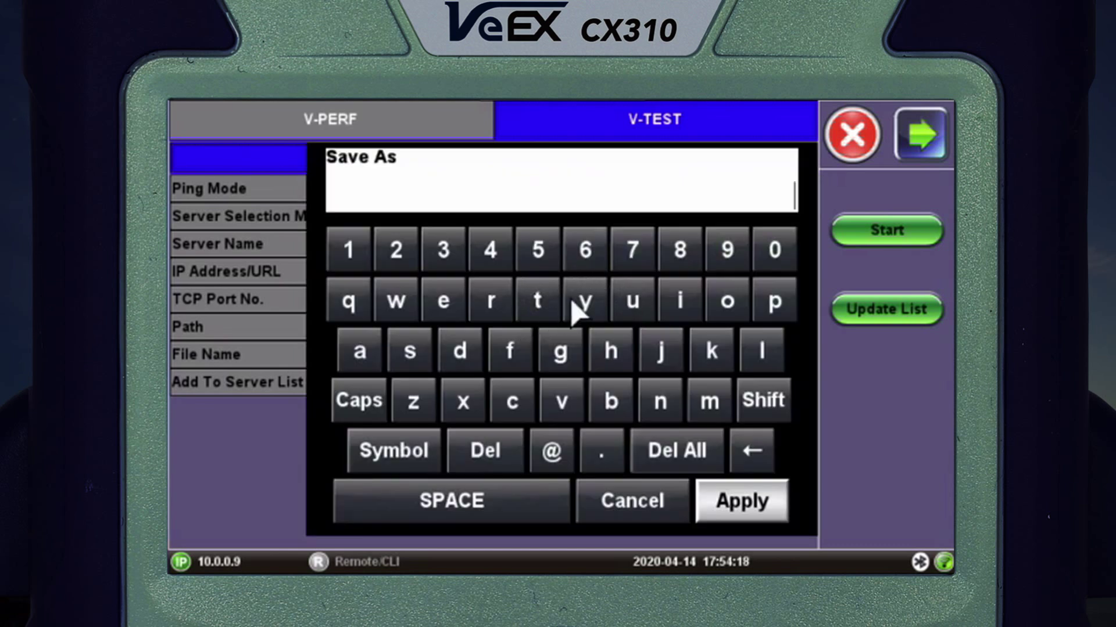
left_click(610, 351)
left_click(727, 303)
left_click(708, 410)
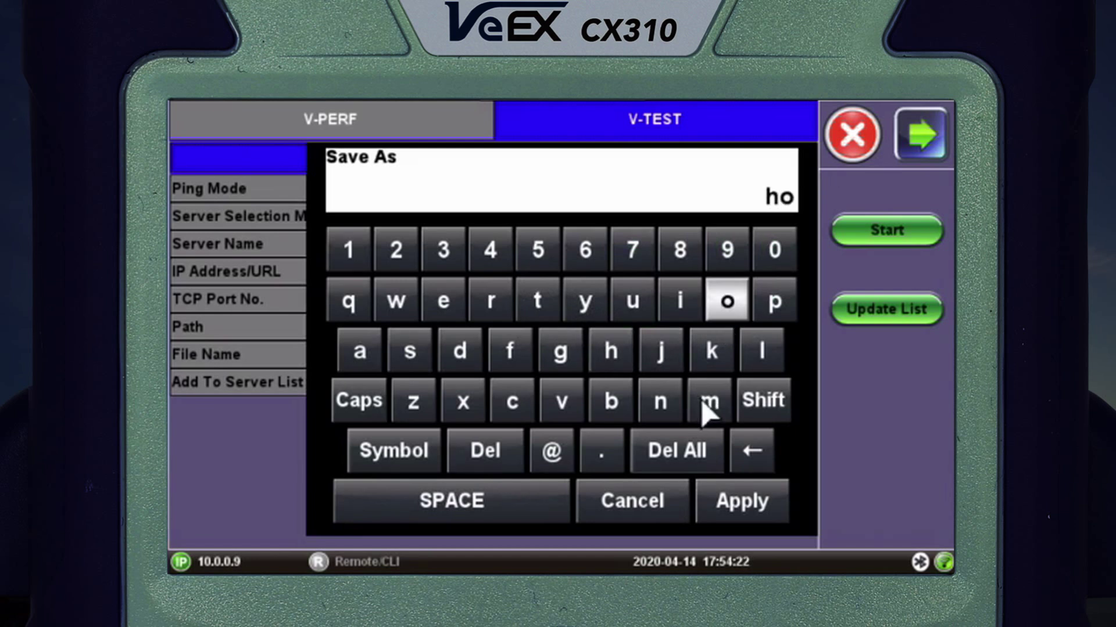
left_click(445, 307)
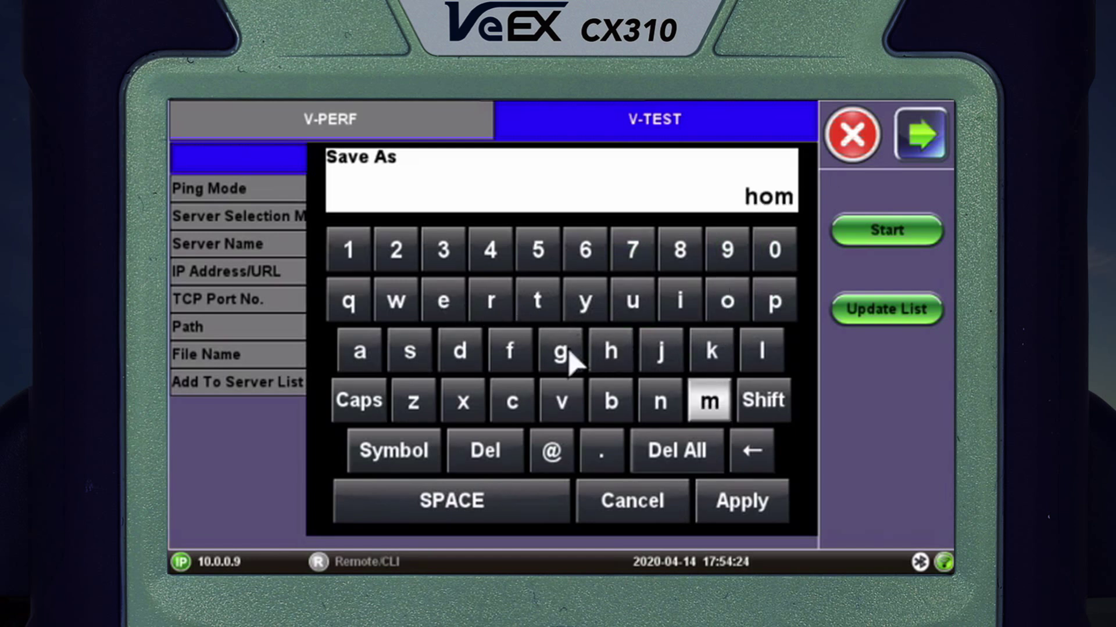
left_click(741, 505)
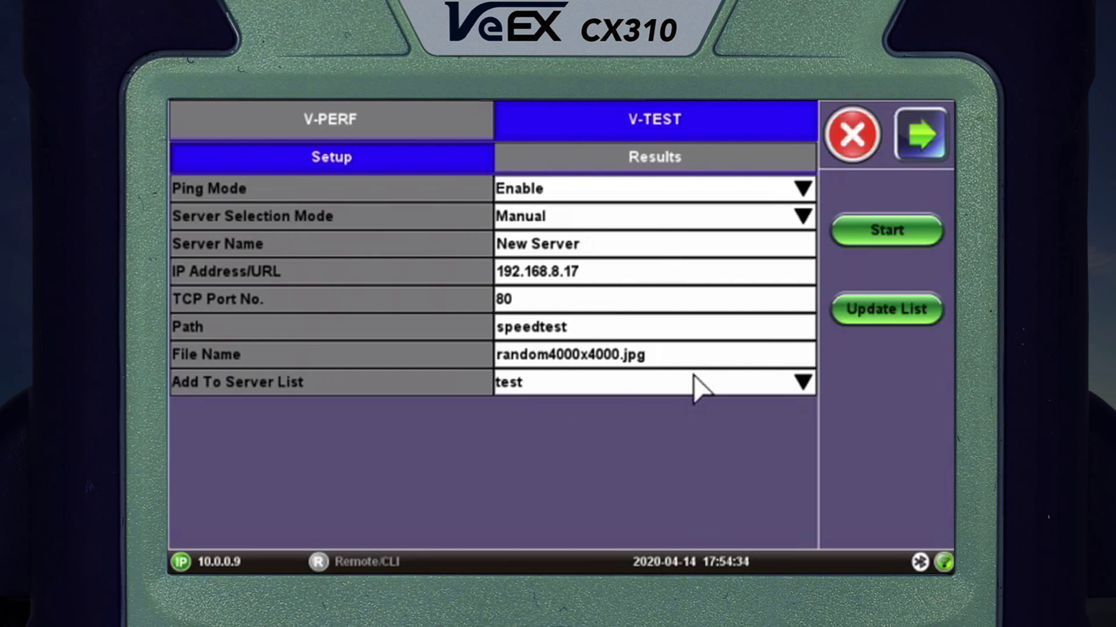
Set the server selection mode to User Managed and check that home is the chosen available server list.
left_click(596, 216)
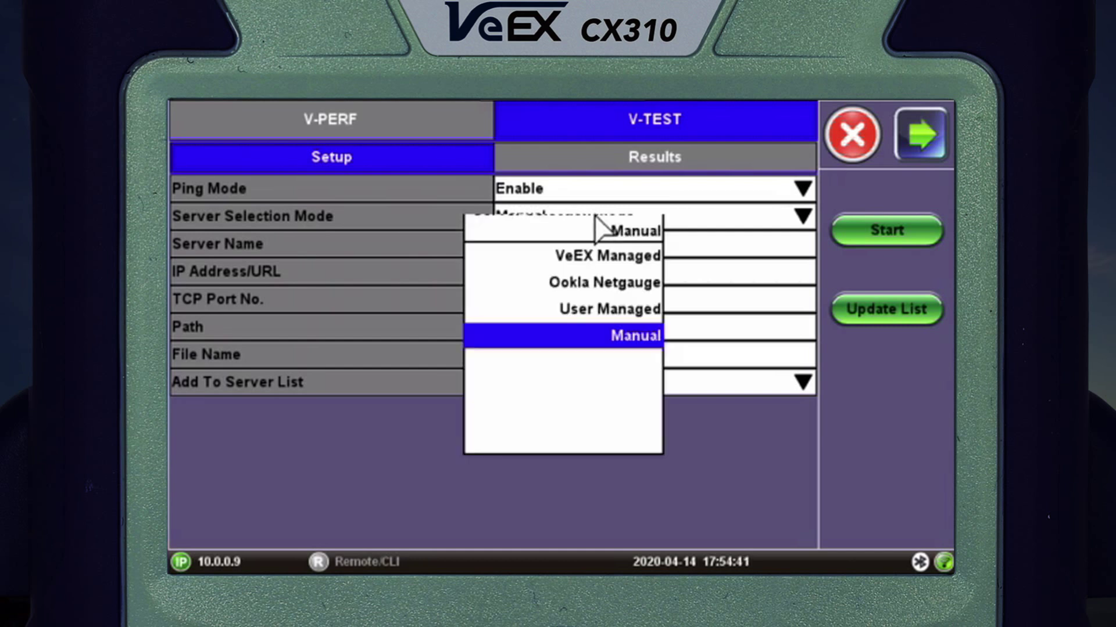
left_click(615, 310)
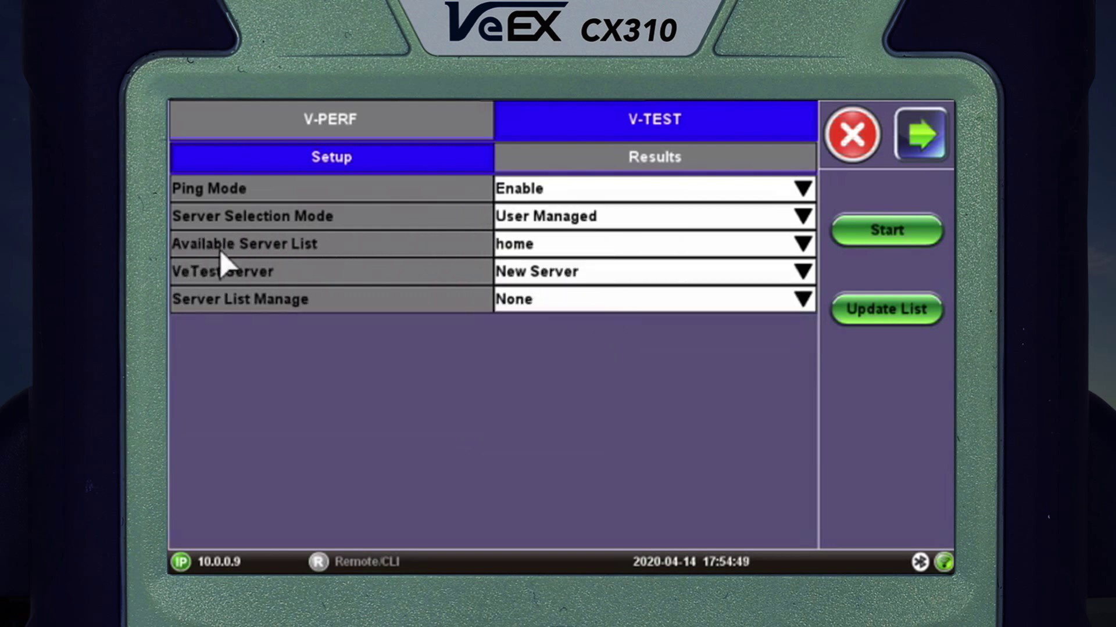
left_click(659, 249)
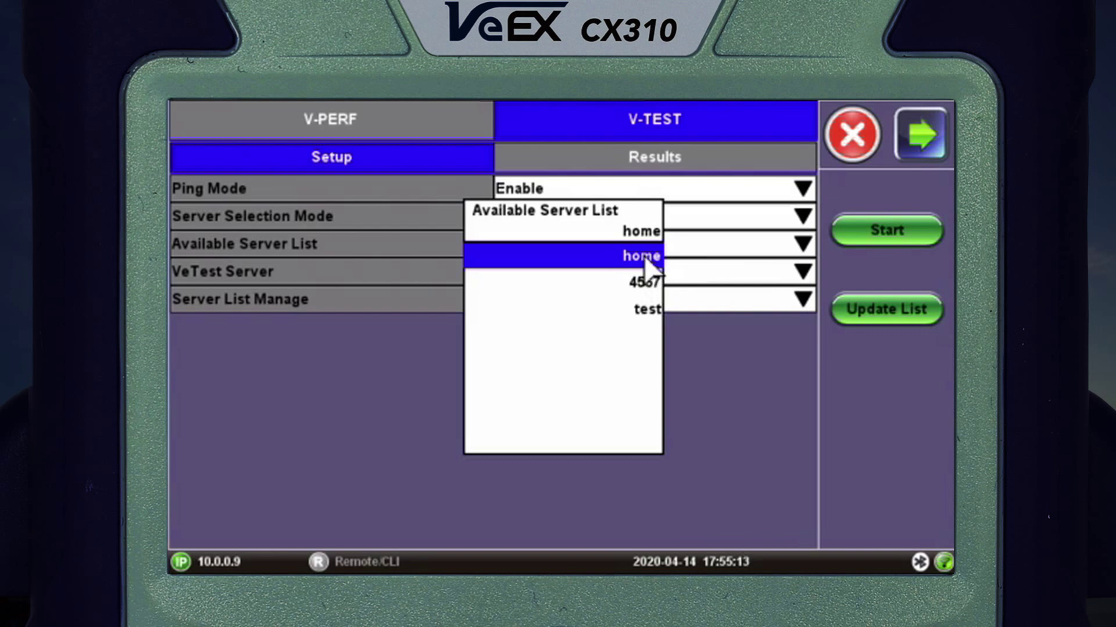
left_click(791, 247)
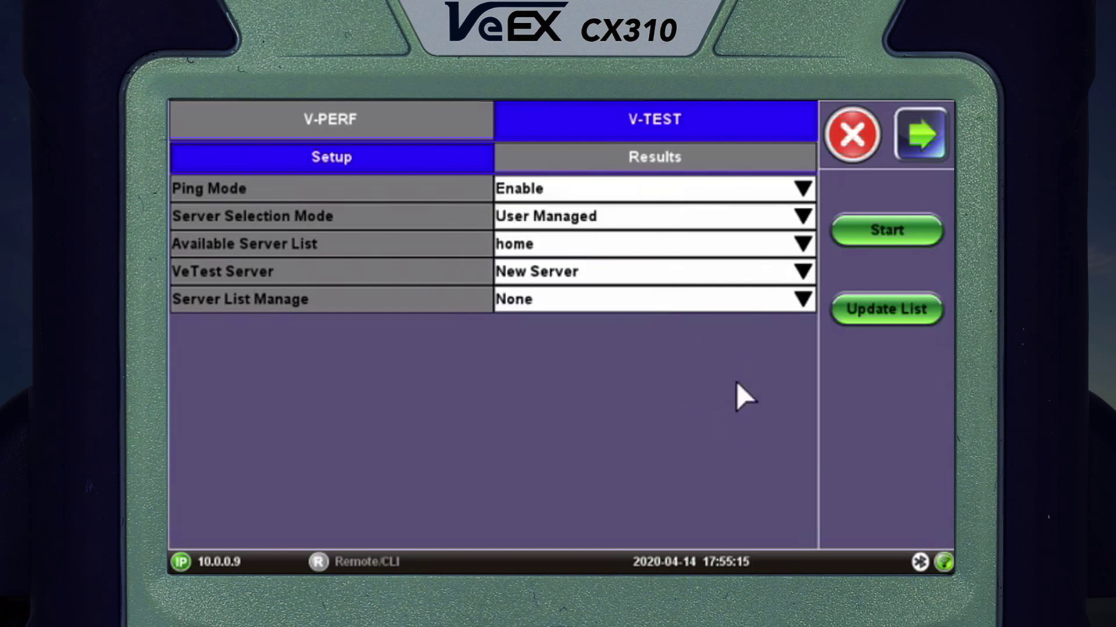